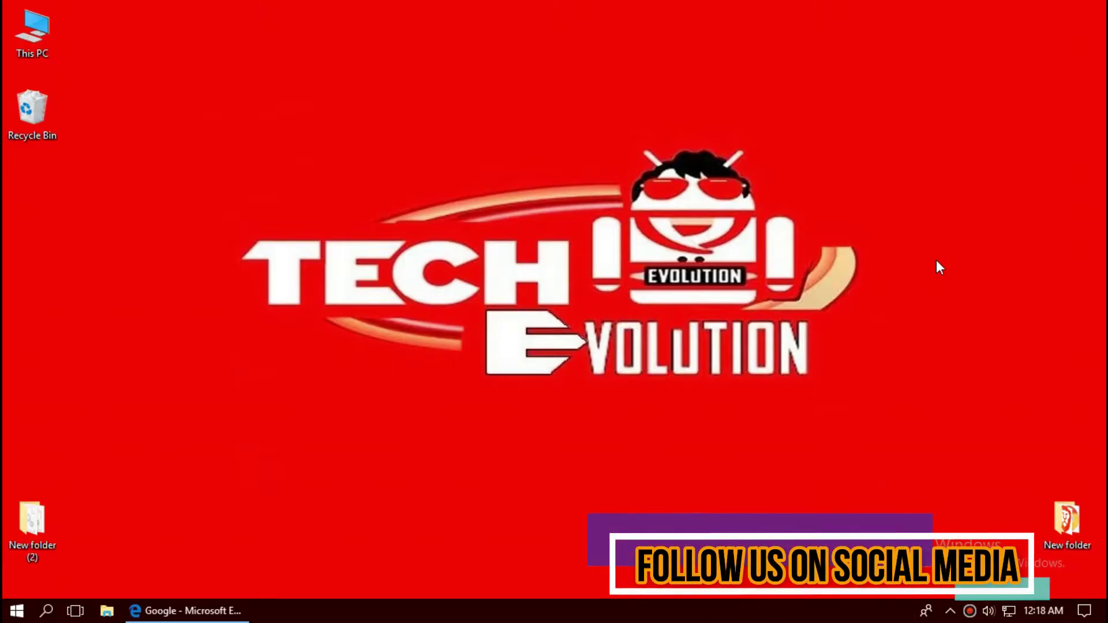
Step: Search Google for binkw32.dll in Edge and open the DLL-files.com result
left_click(156, 613)
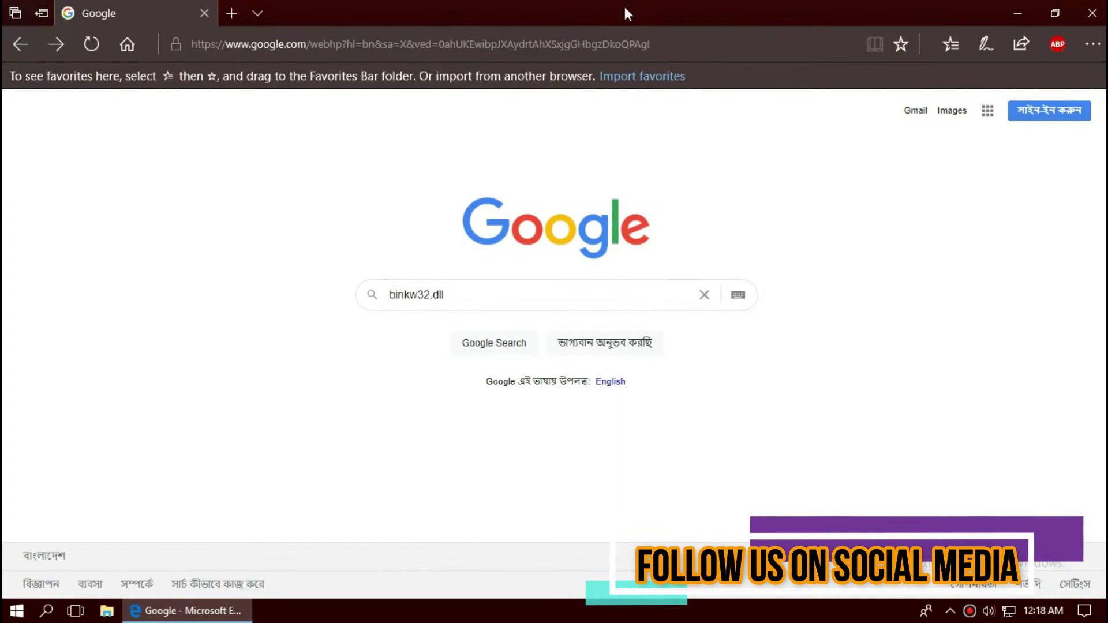
left_click(511, 292)
key("Return")
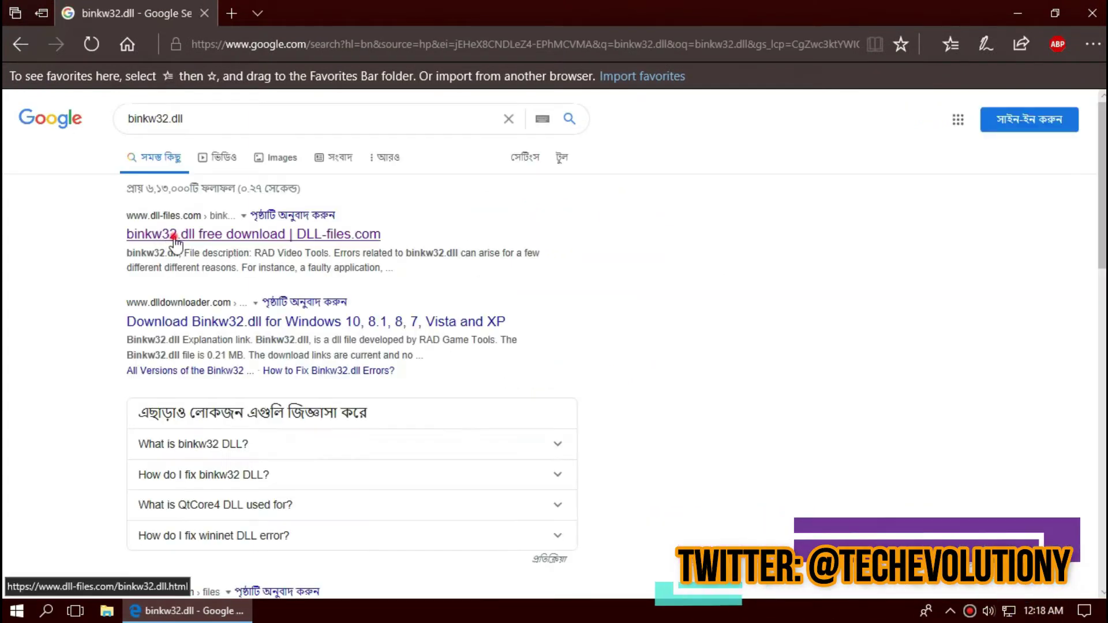
left_click(175, 242)
Step: Scroll to the 32-bit version listings, highlighting the 1.0j details, and bring up the Start menu
scroll(346, 404, "down", 10)
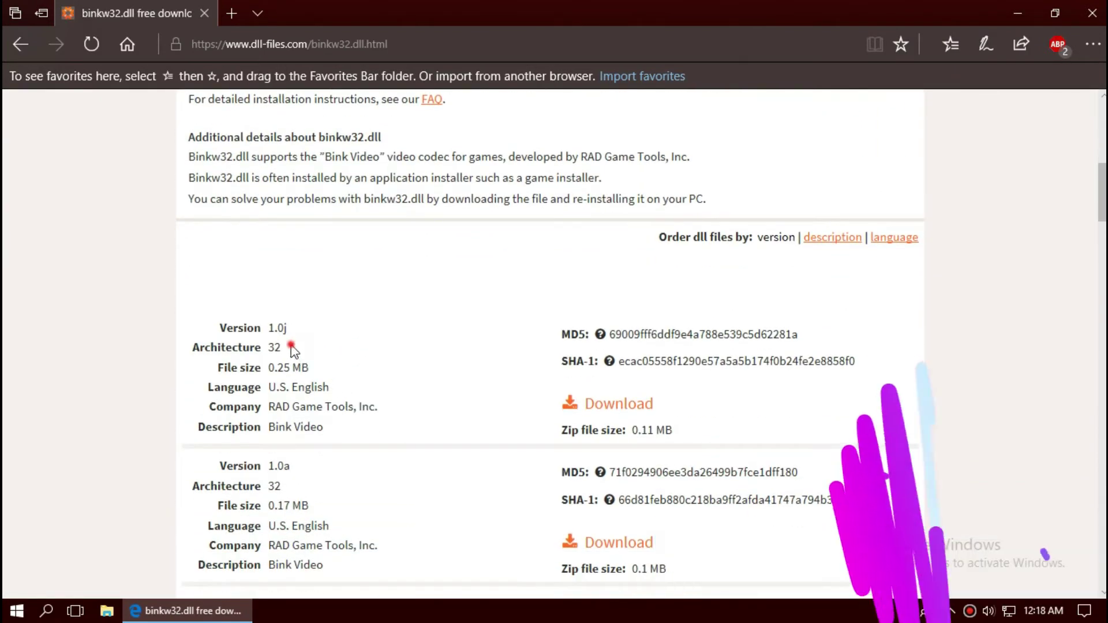
left_click_drag(292, 351, 263, 425)
scroll(291, 436, "down", 5)
scroll(291, 437, "down", 3)
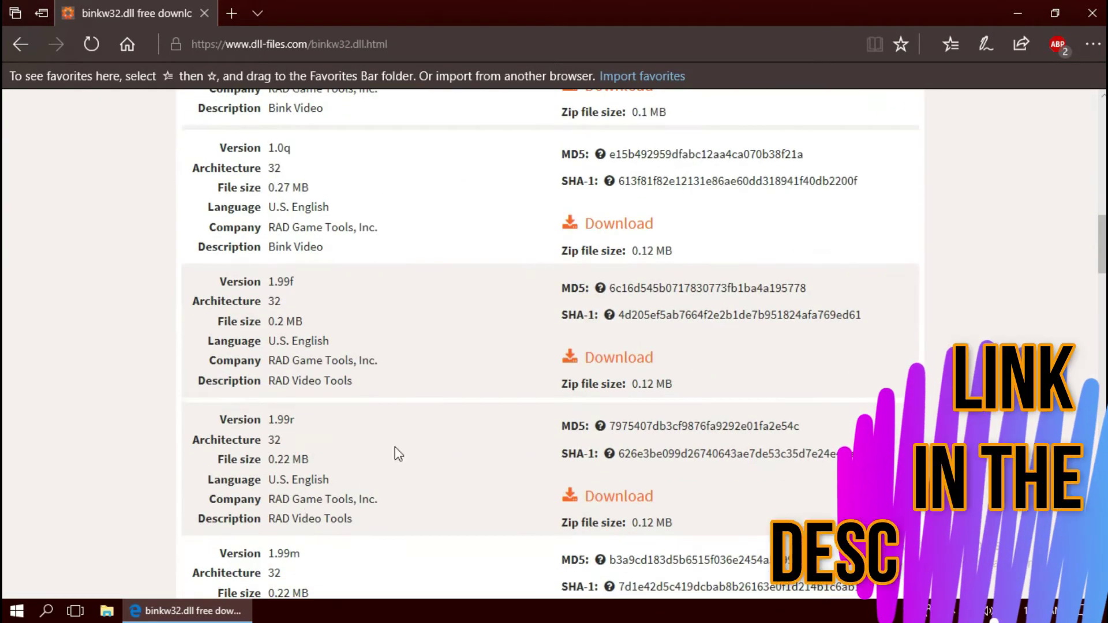
left_click(5, 613)
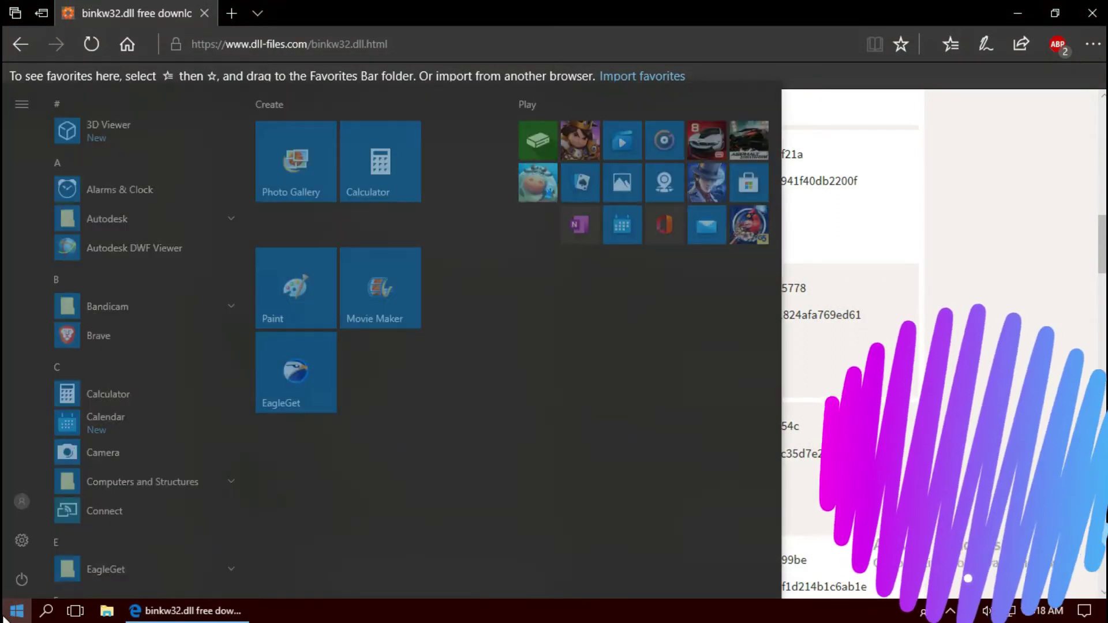
Step: Launch System Information from a 'syst' search and confirm the system type is x64-based PC
type("syste")
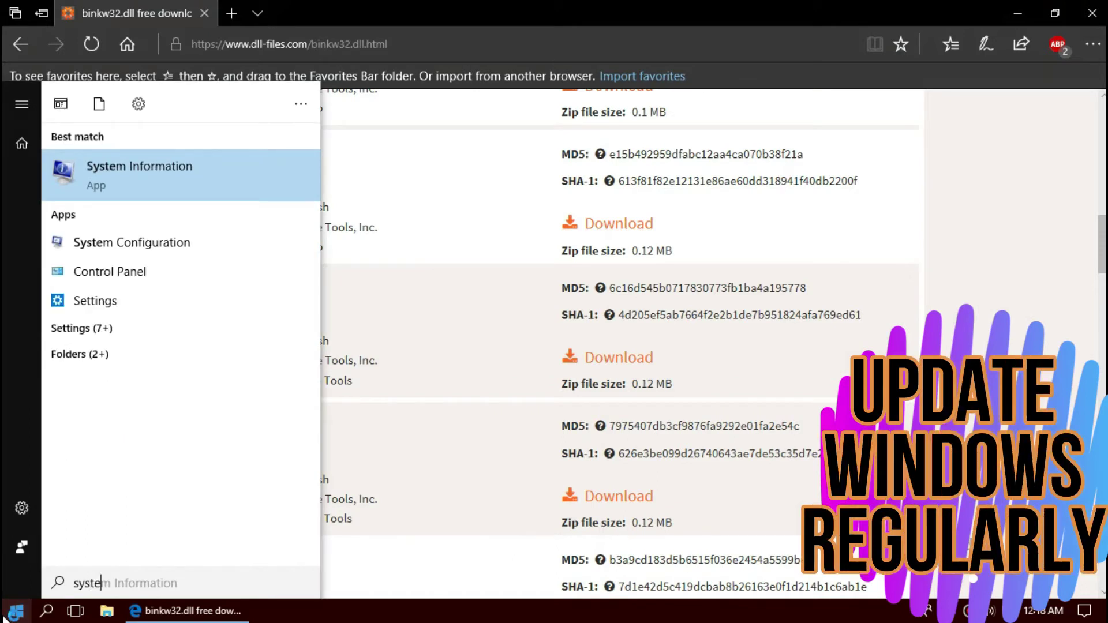
key("Return")
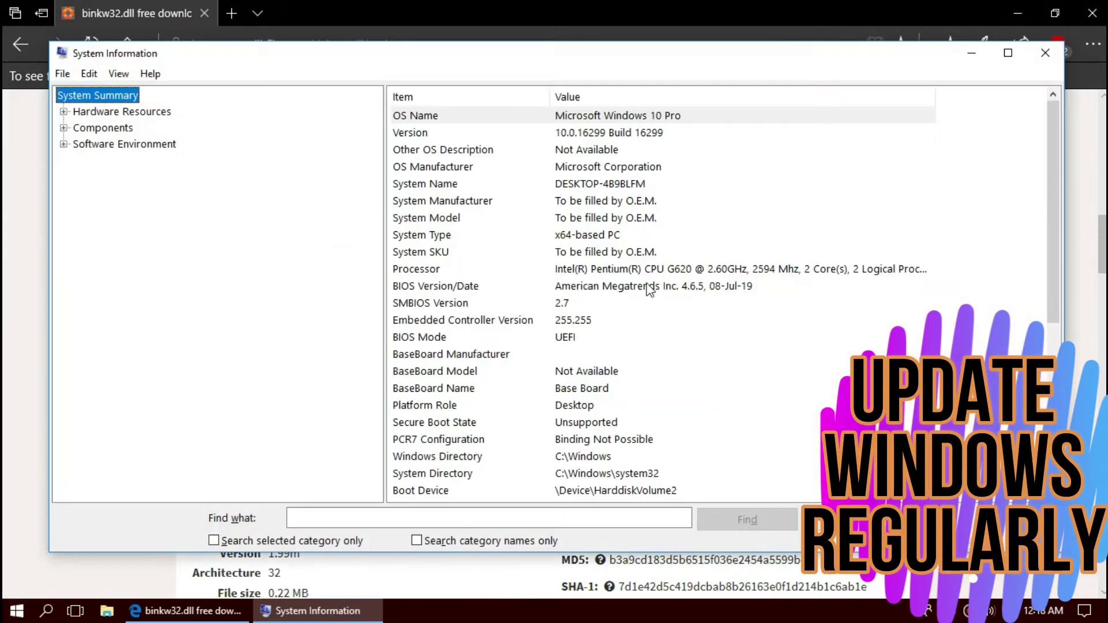
left_click(565, 236)
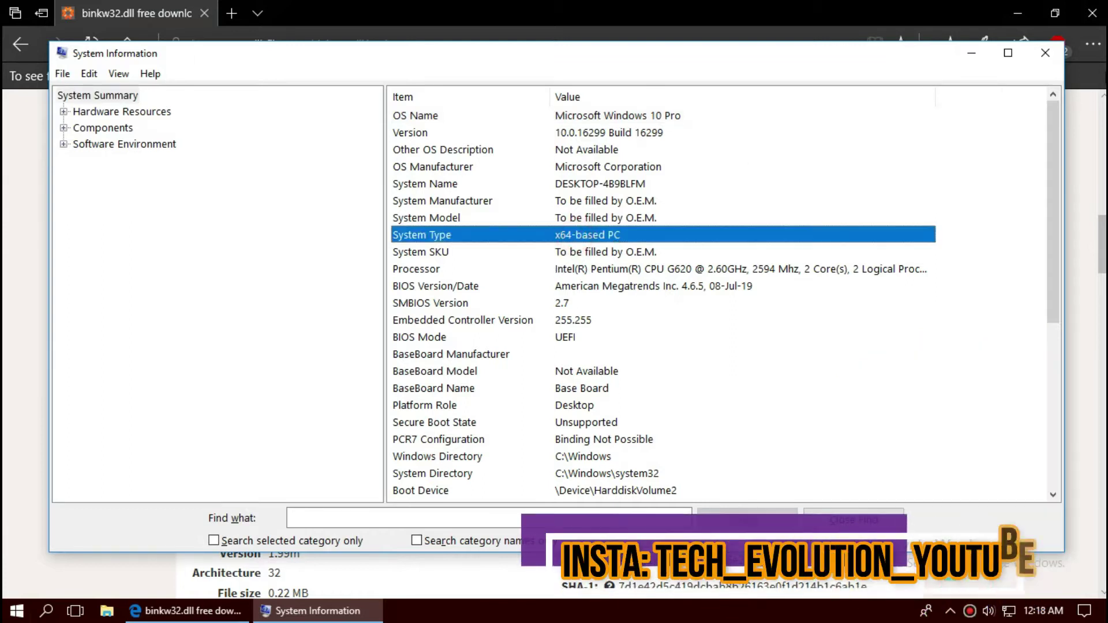
Step: Close System Information, download the version 1.0j binkw32.dll package, and scroll to the install steps
left_click(1044, 55)
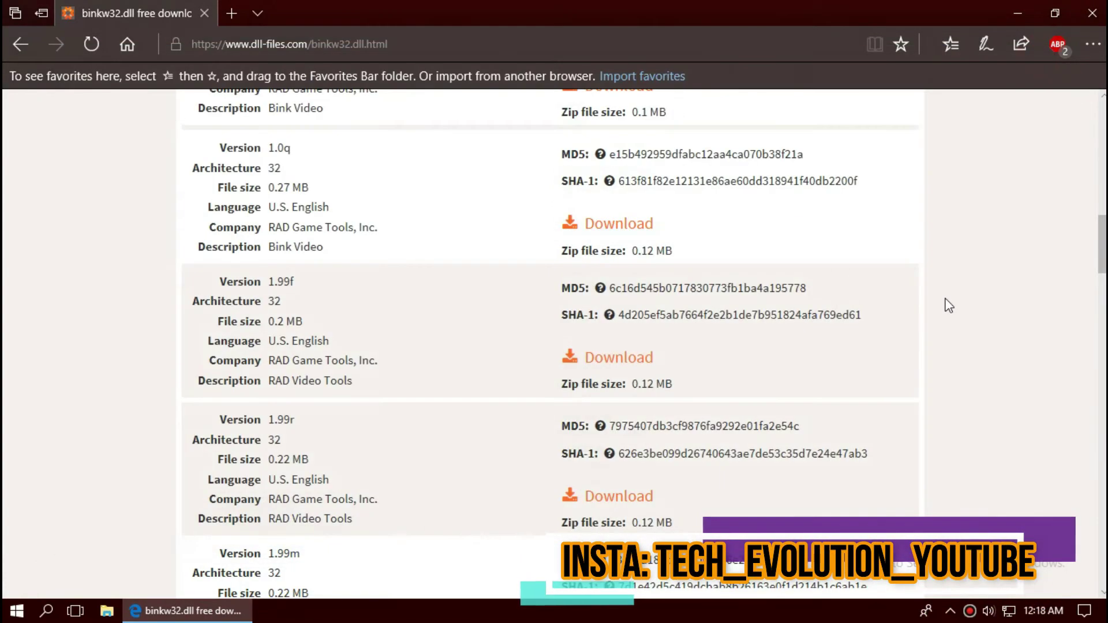
scroll(946, 300, "up", 10)
scroll(634, 461, "down", 6)
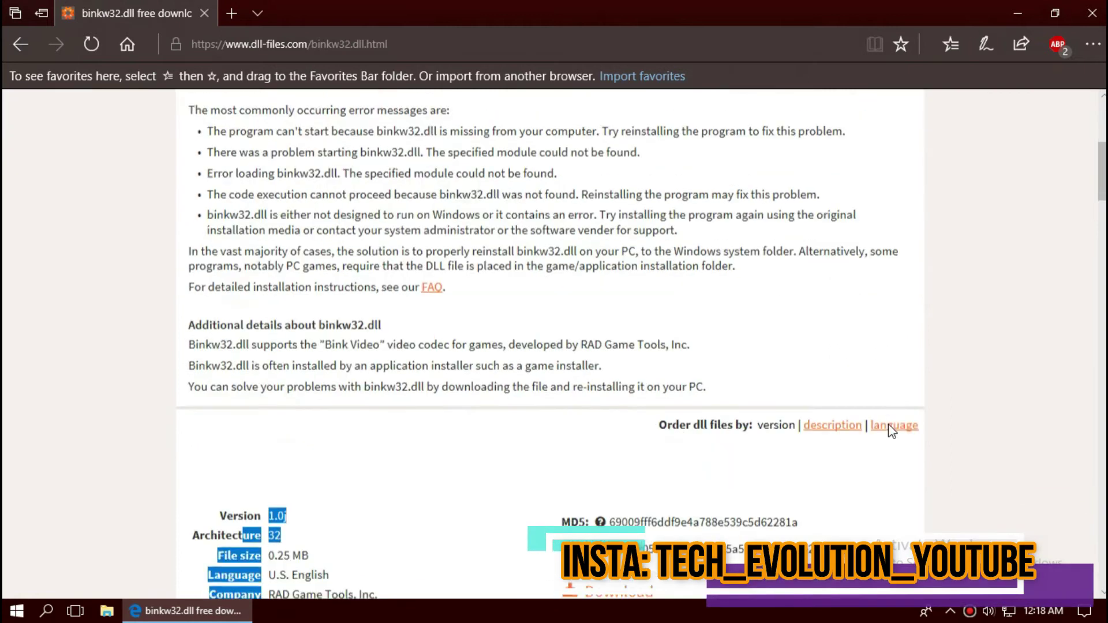
left_click(612, 492)
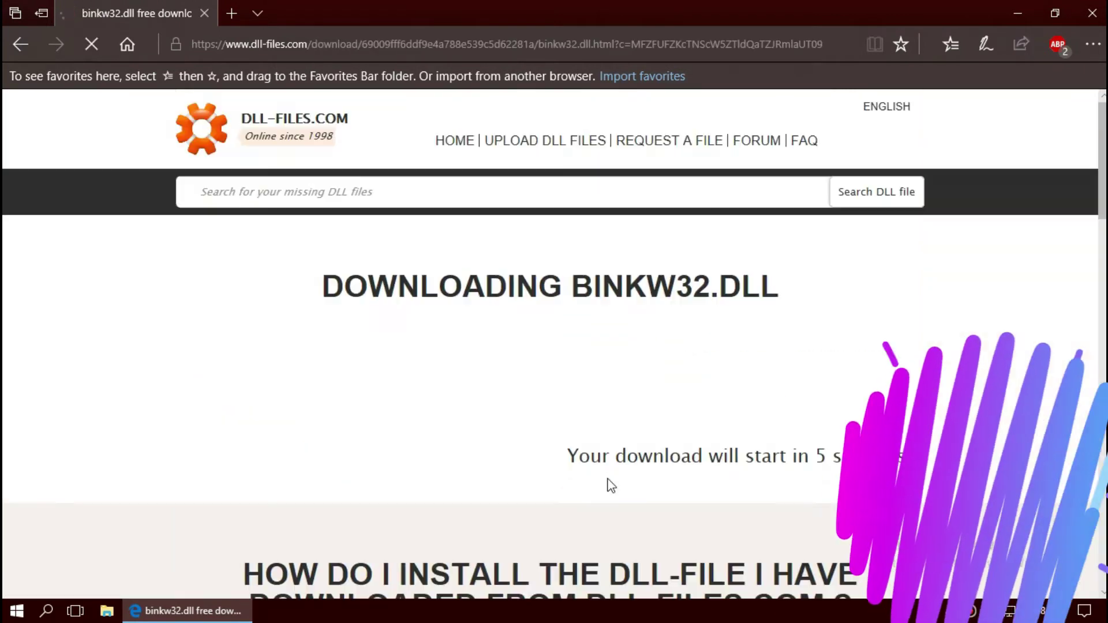
scroll(596, 474, "down", 3)
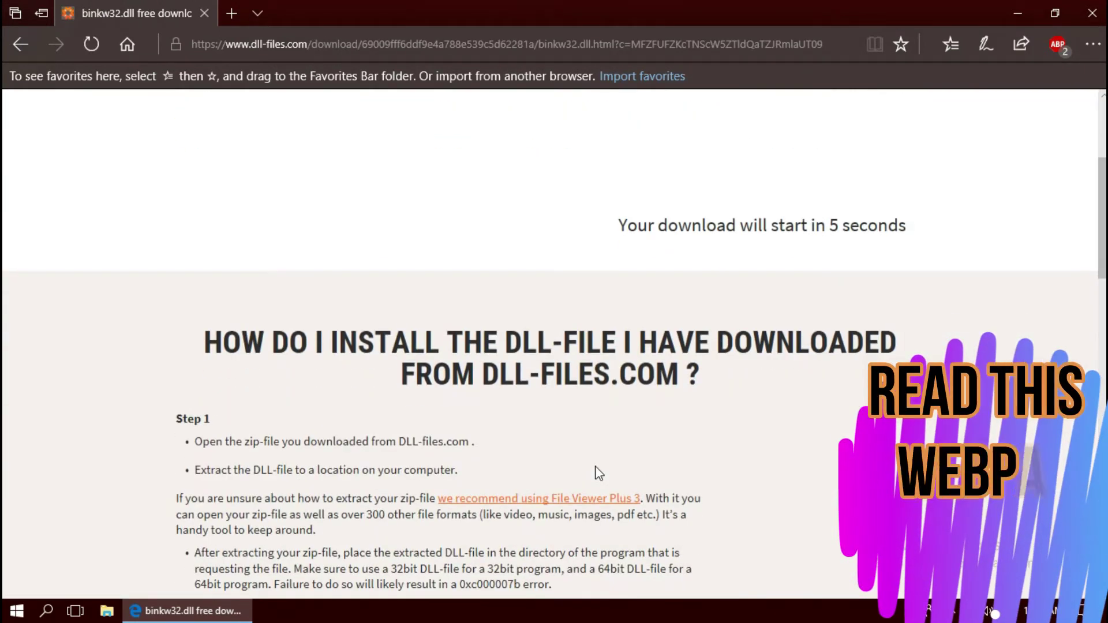
scroll(598, 474, "down", 5)
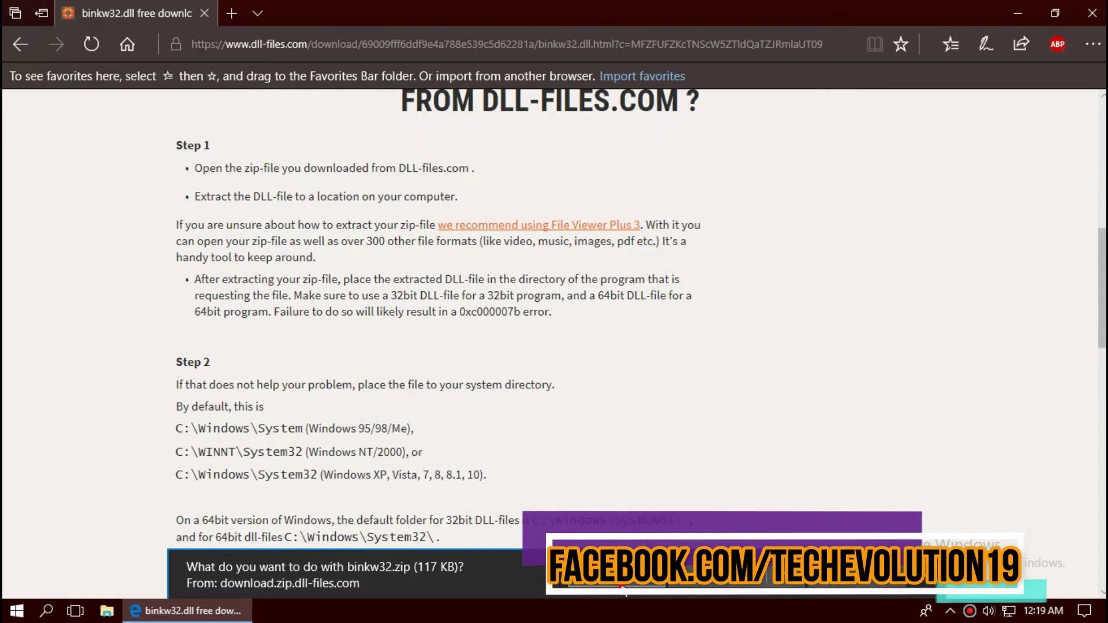
Step: Open binkw32 (1).zip in WinRAR, select binkw32.dll, and minimize Edge
left_click(622, 589)
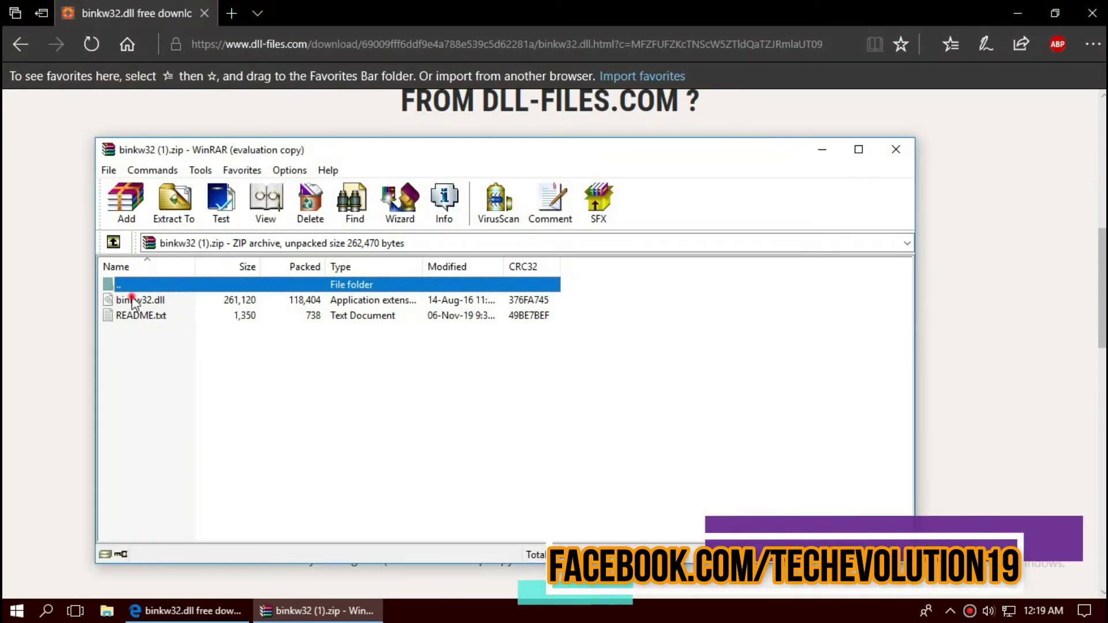
left_click(132, 299)
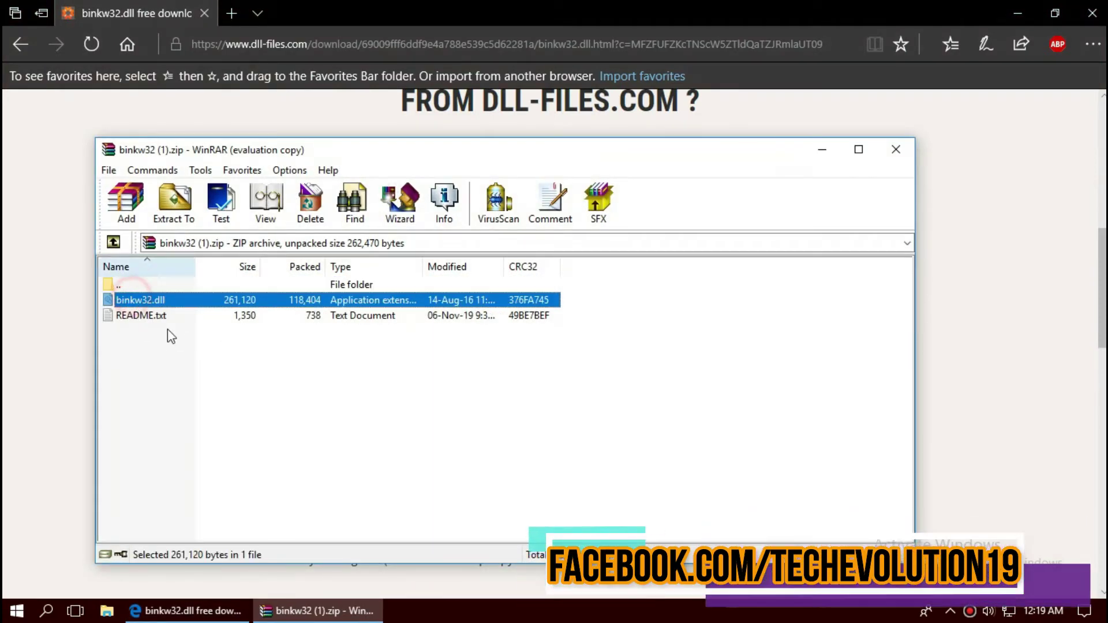
left_click(1025, 8)
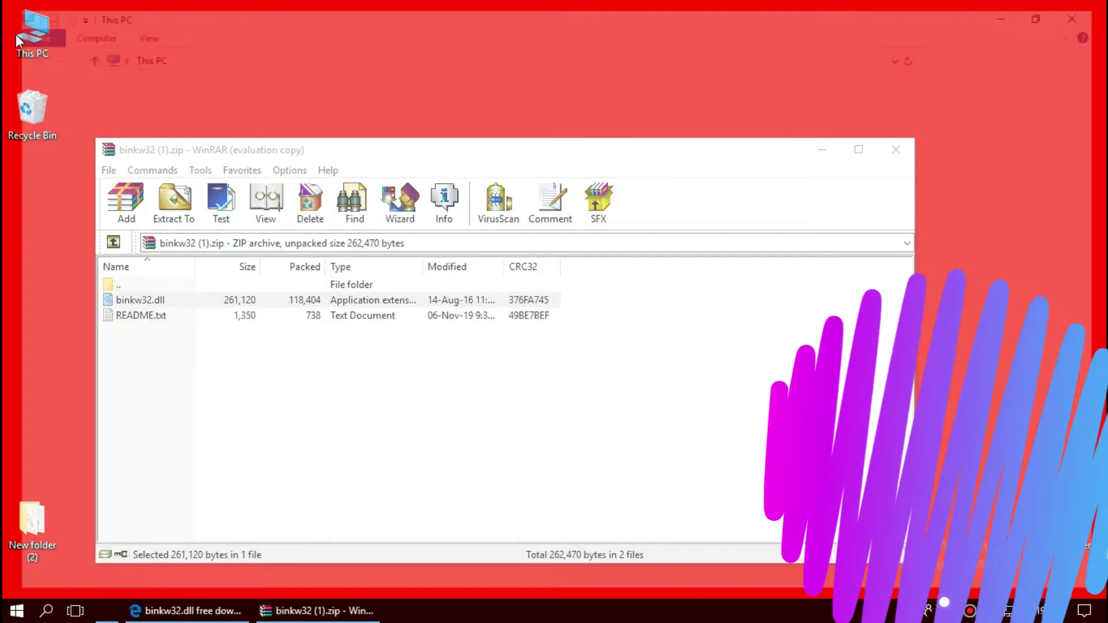
Step: Browse through This PC, the C: drive and Windows to the System32 folder
double_click(16, 35)
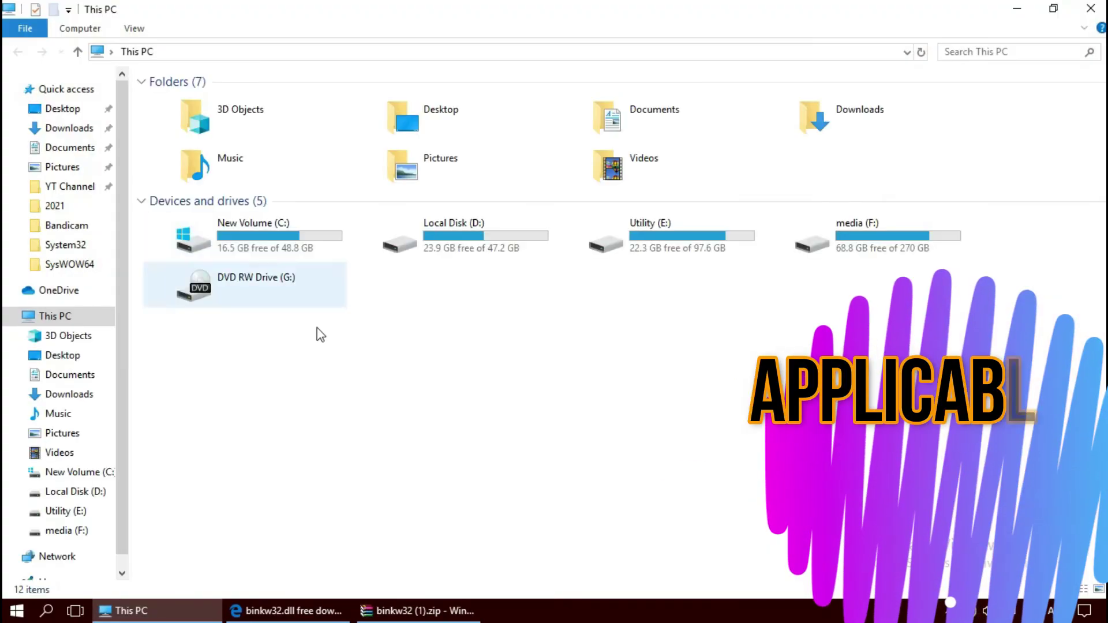
double_click(284, 252)
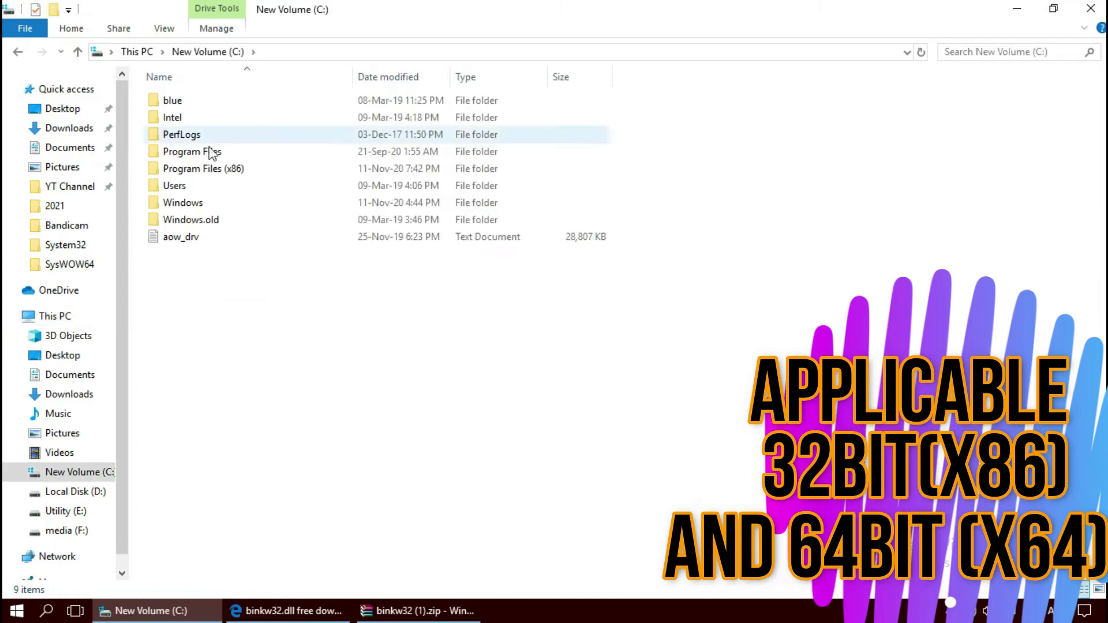
double_click(215, 203)
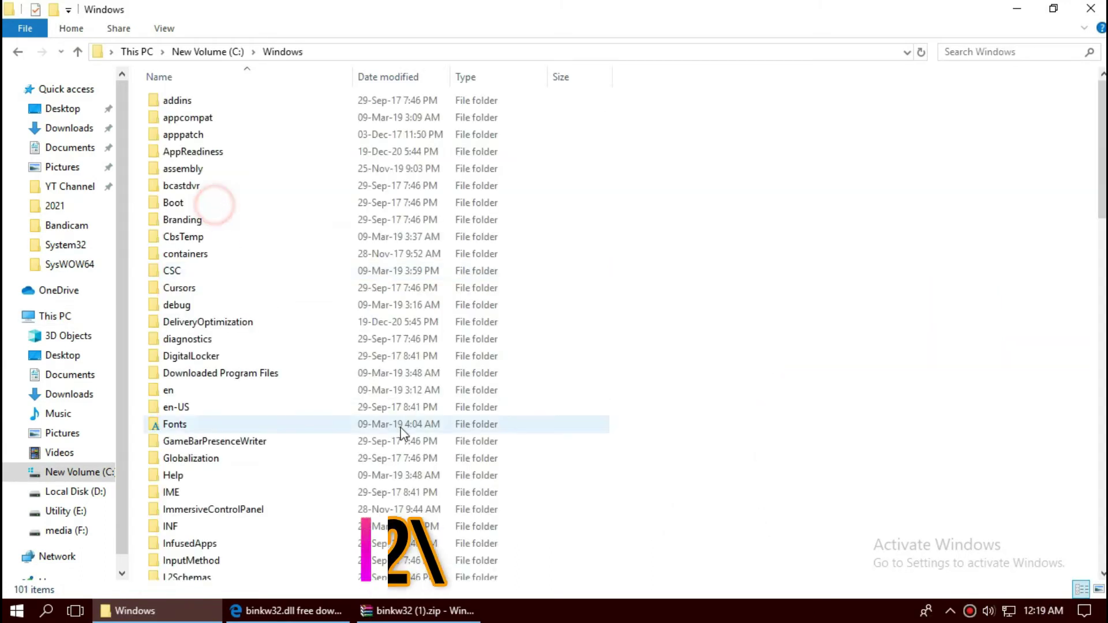
scroll(399, 433, "down", 14)
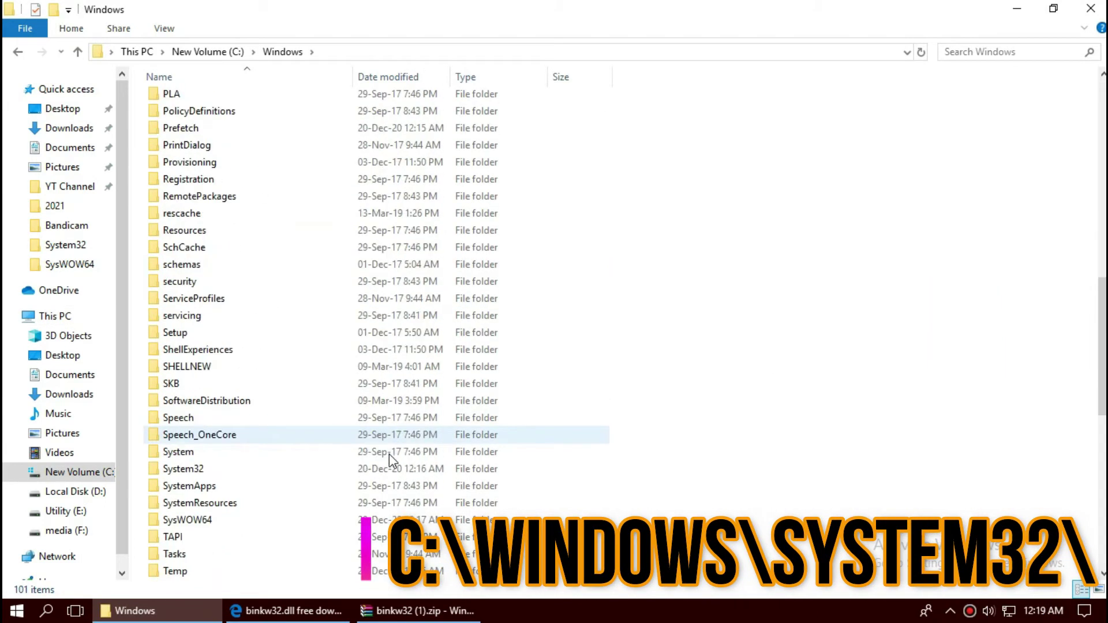
double_click(208, 469)
Step: Drag binkw32.dll from WinRAR into System32, replacing the existing file with administrator permission
left_click(443, 612)
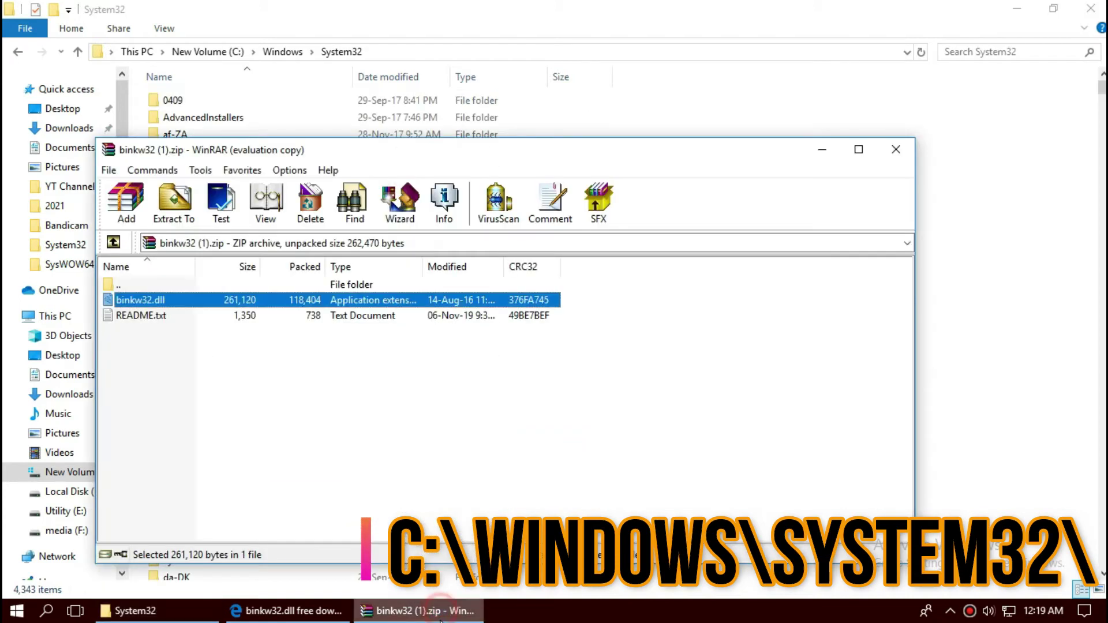
left_click_drag(996, 325, 994, 329)
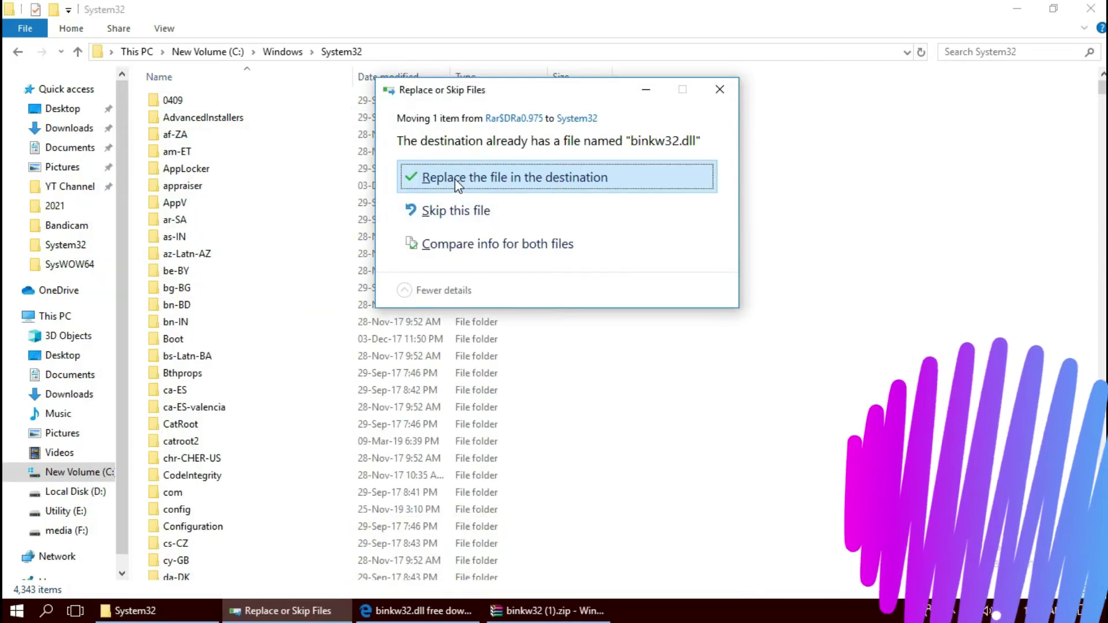
left_click(454, 178)
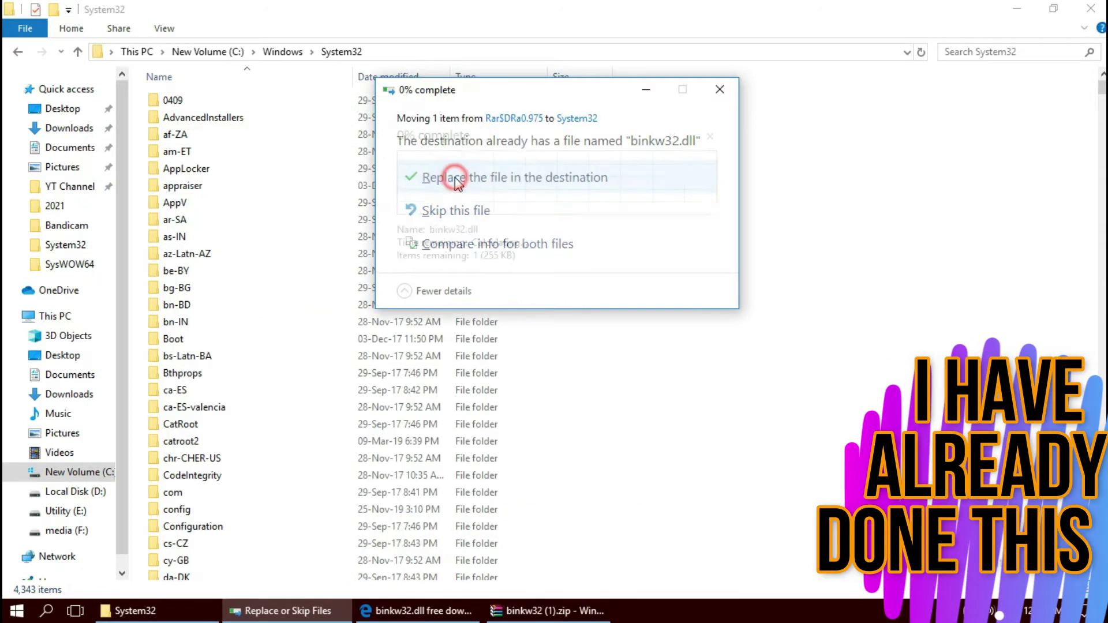
left_click(494, 199)
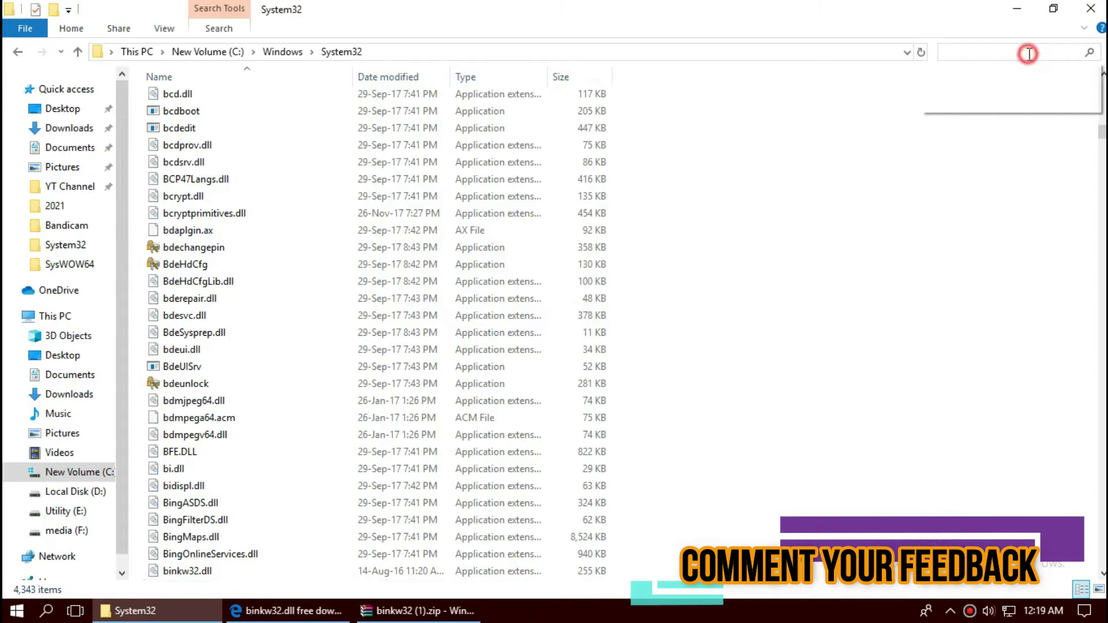
Step: Search System32 for binkw32 to confirm the 255 KB binkw32.dll, then close the window
left_click(946, 71)
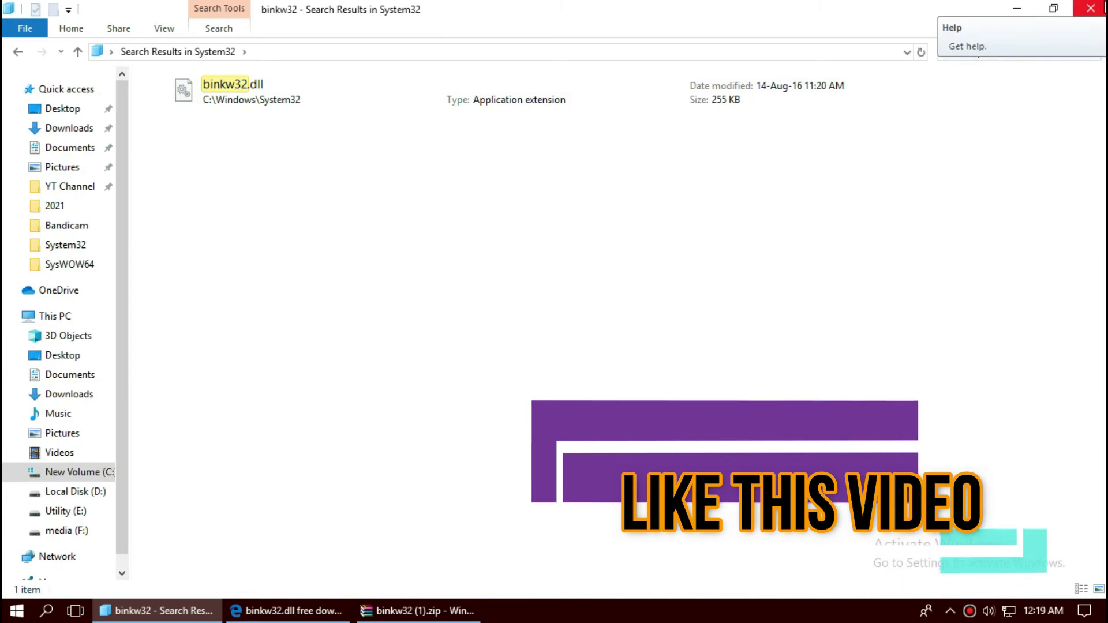
left_click(1103, 9)
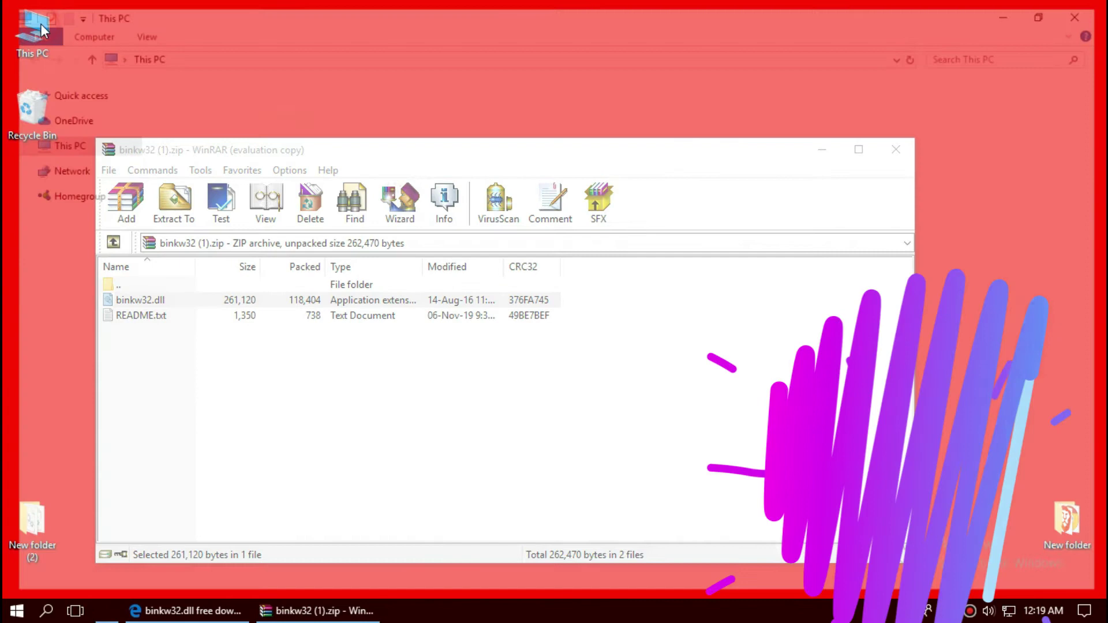
Step: Browse through This PC, New Volume (C:) and Windows to the SysWOW64 folder
left_click(287, 257)
double_click(287, 258)
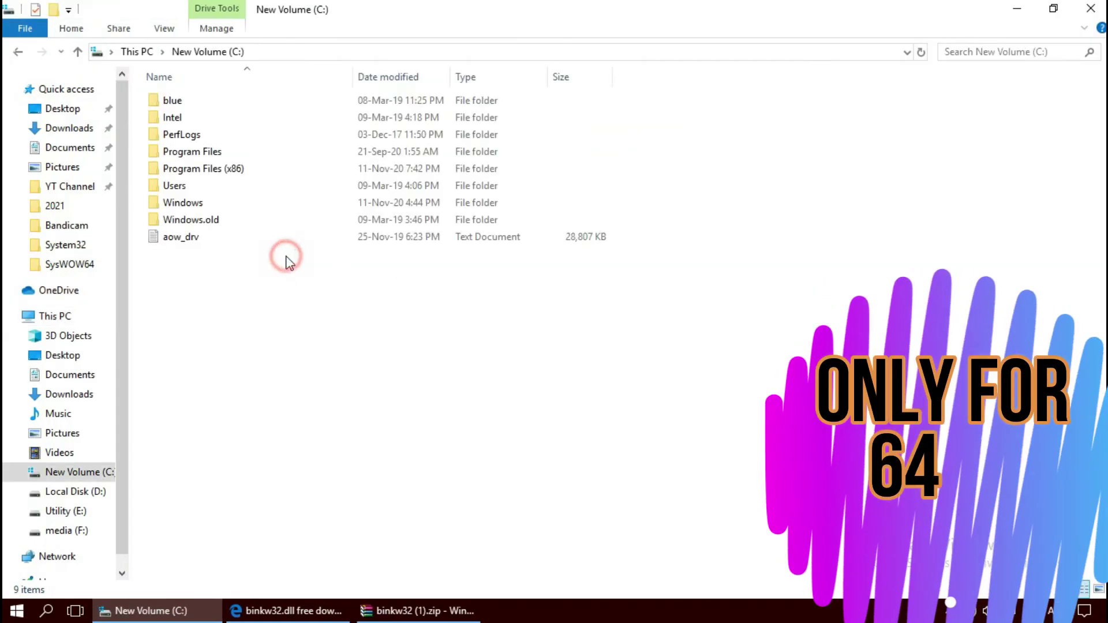
double_click(208, 209)
scroll(280, 419, "down", 10)
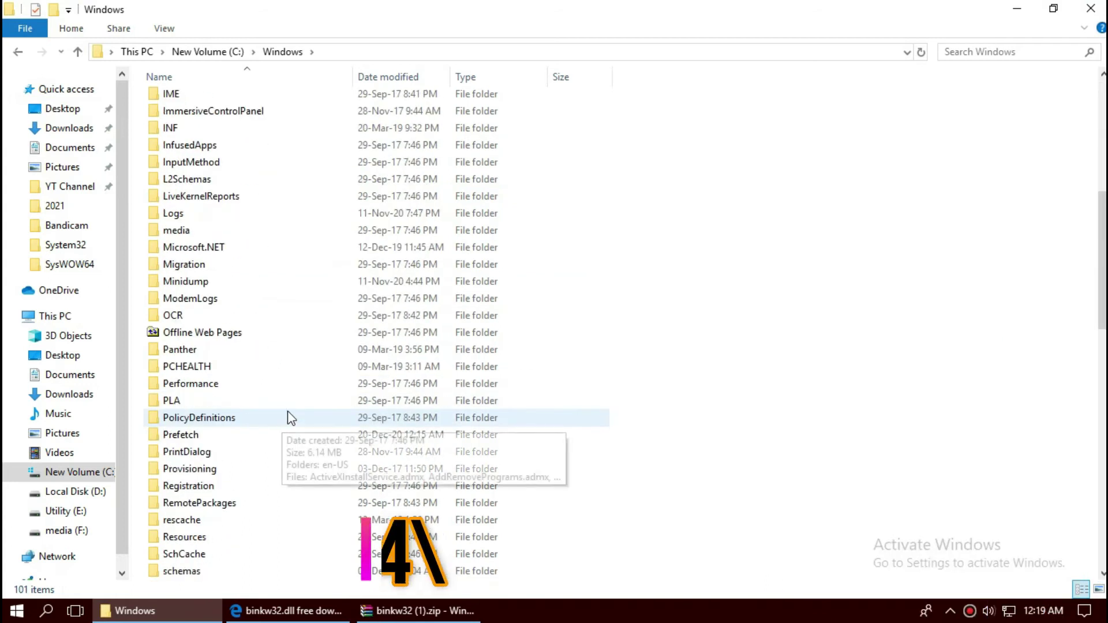
scroll(292, 415, "down", 5)
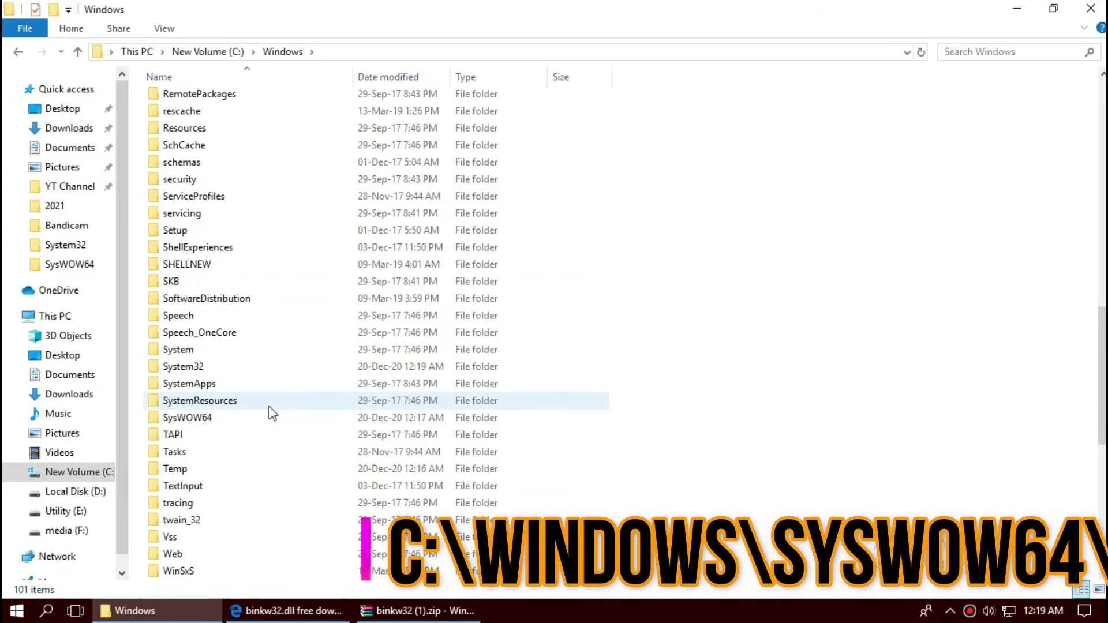
left_click(238, 416)
double_click(238, 416)
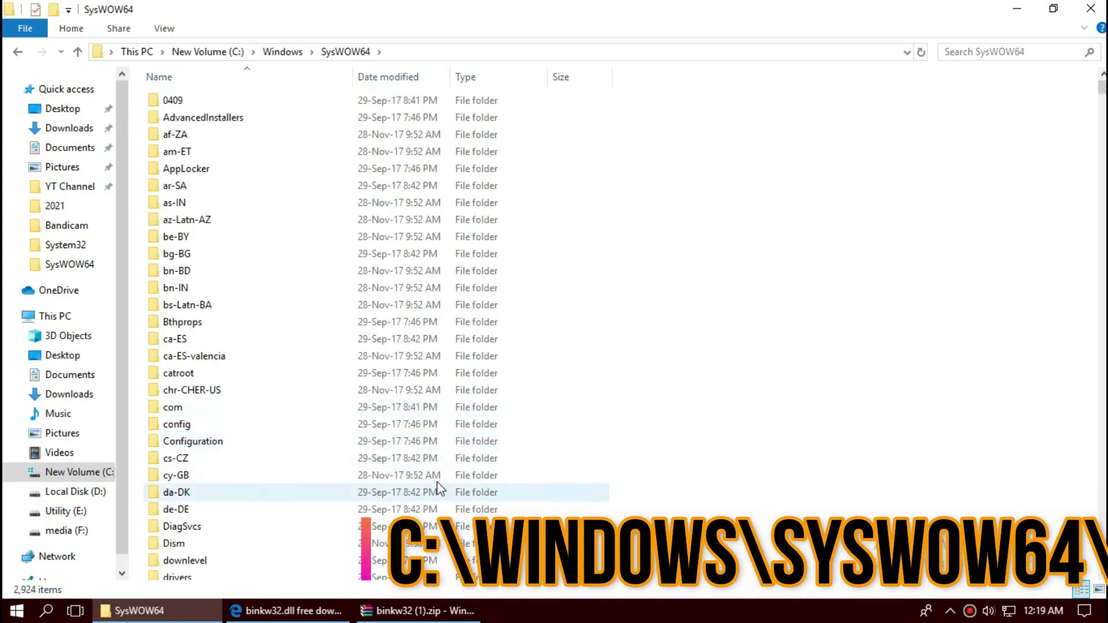
Step: Move binkw32.dll from the binkw32 (1).zip archive into SysWOW64, replacing the existing copy with administrator permission
left_click(406, 616)
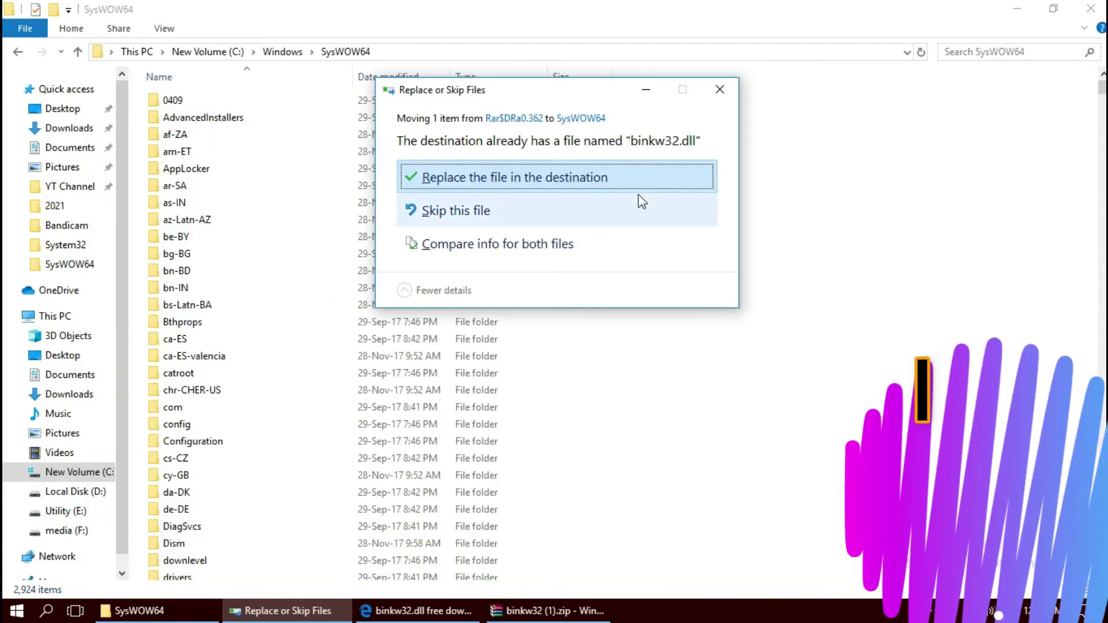
left_click(529, 176)
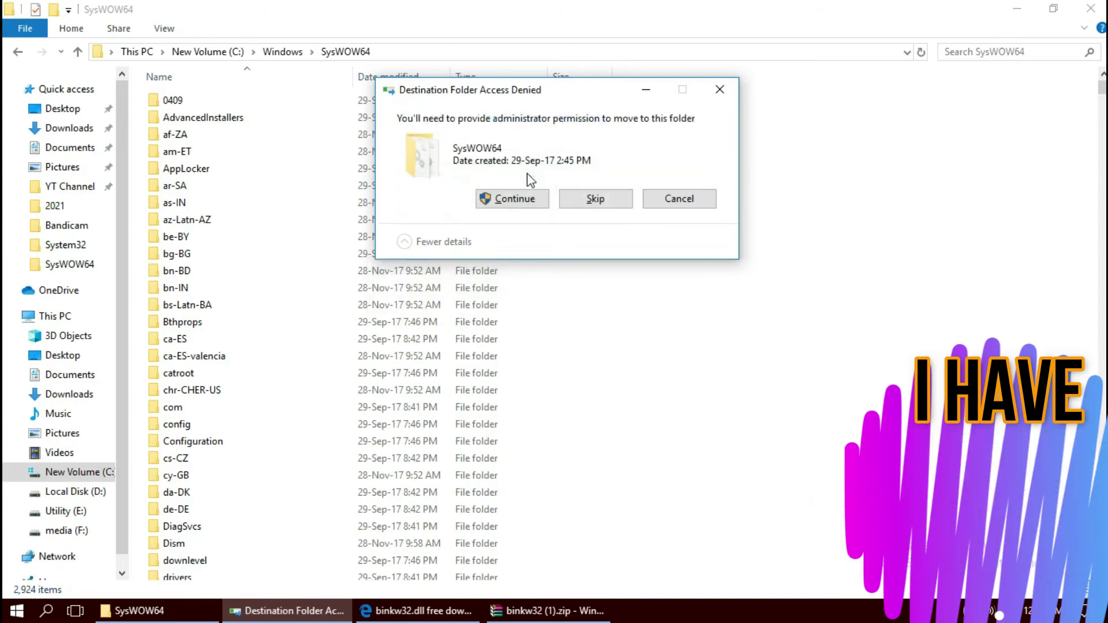
left_click(509, 202)
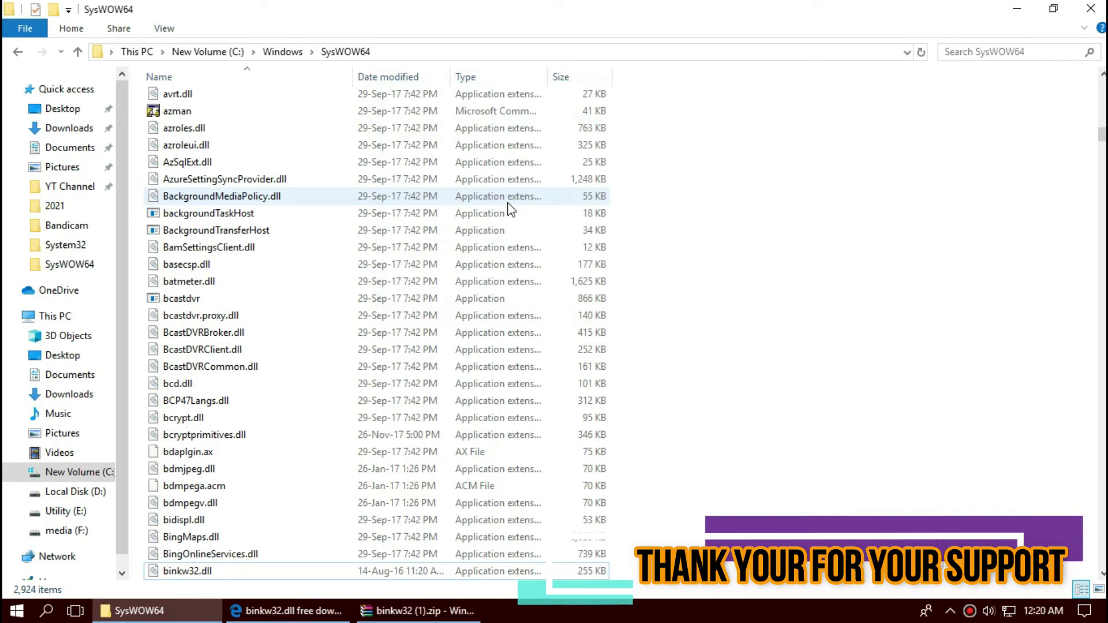
Step: Search SysWOW64 for binkw32 to confirm the 255 KB binkw32.dll, then close the window
left_click(1037, 51)
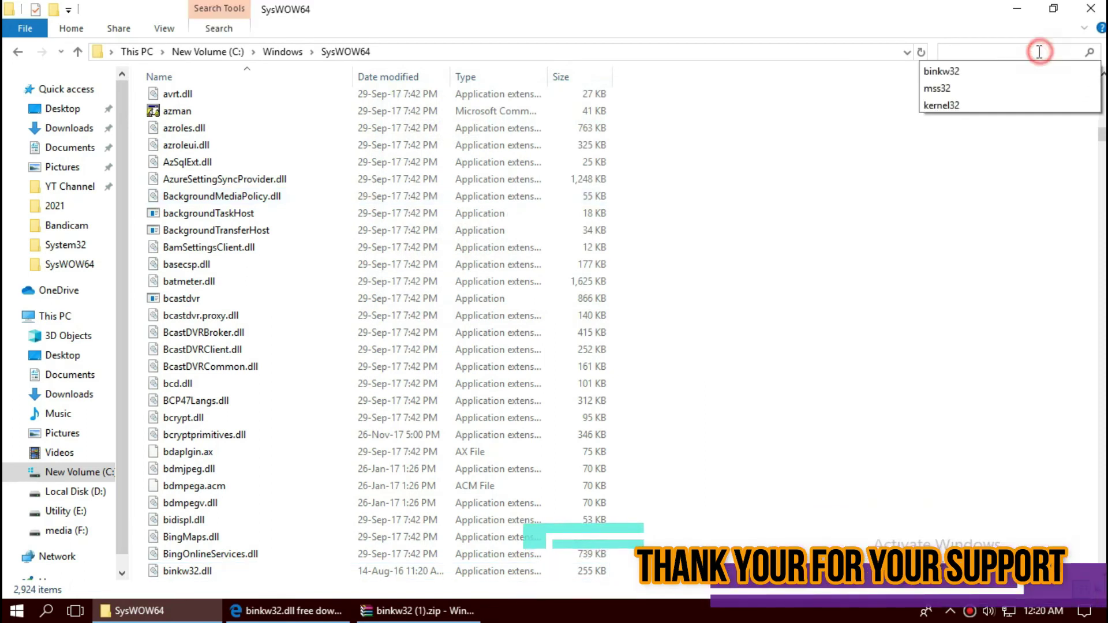
left_click(952, 69)
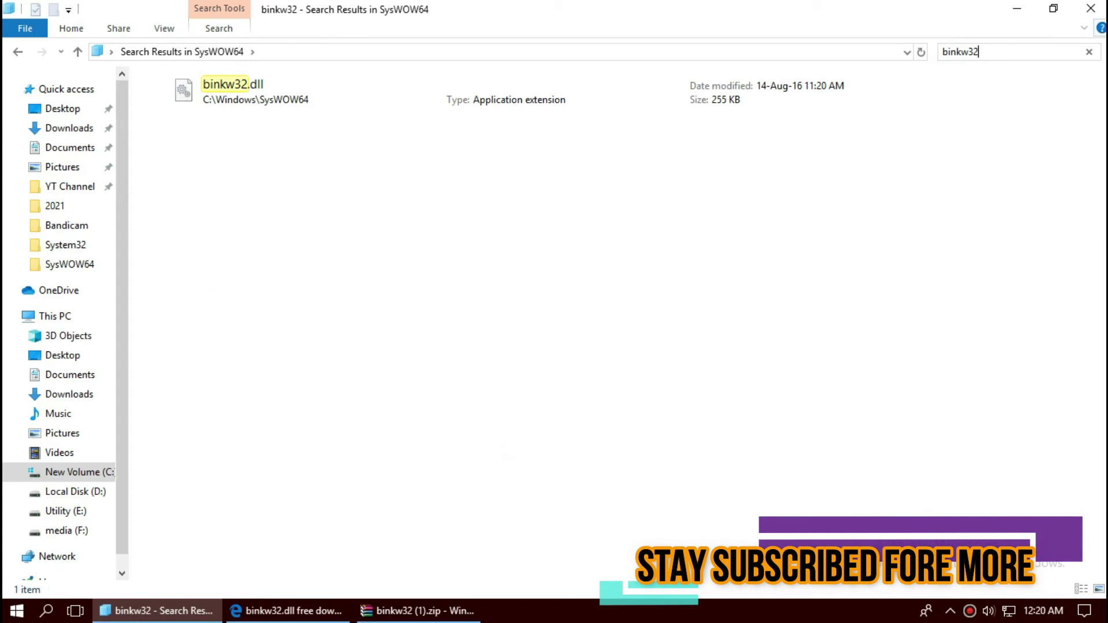
left_click(1099, 10)
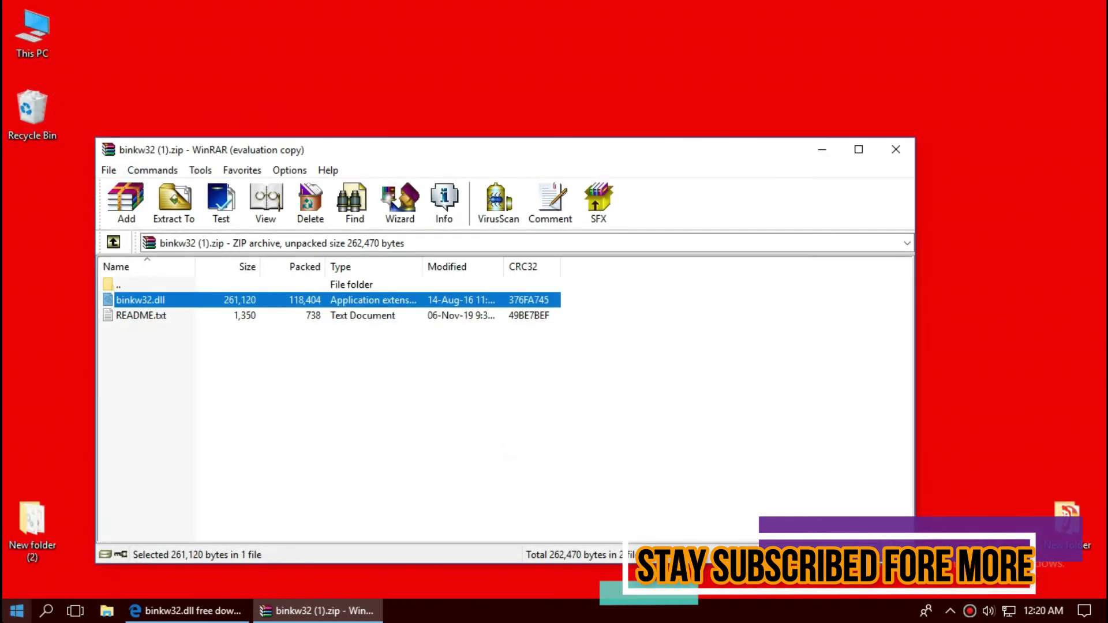
Step: Show the Start menu's power choices: Sleep, Shut down and Restart
left_click(16, 610)
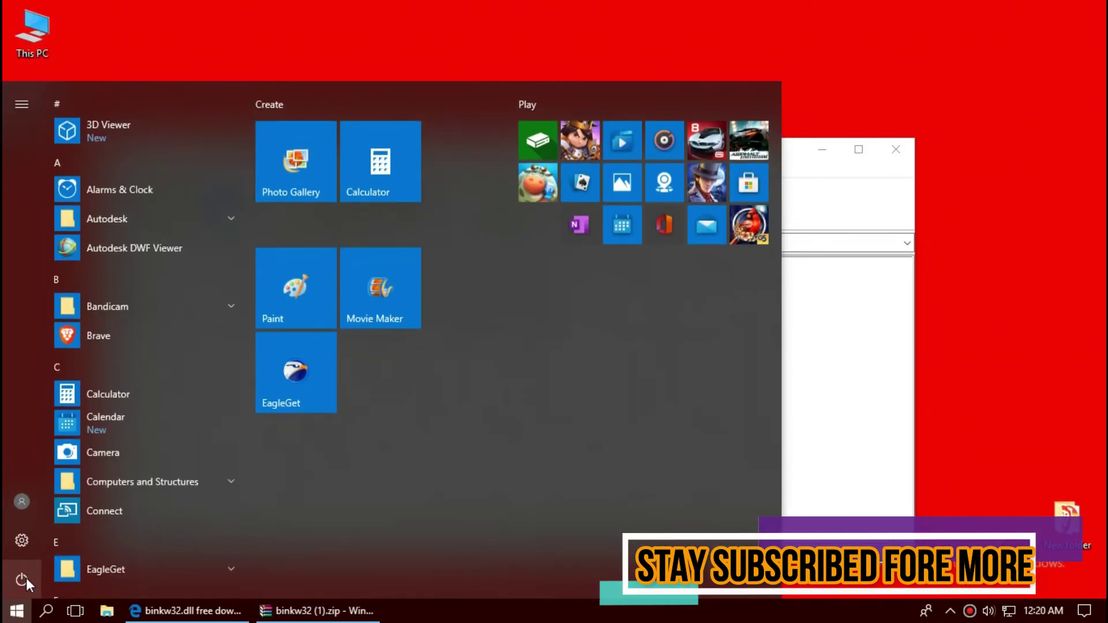
left_click(25, 577)
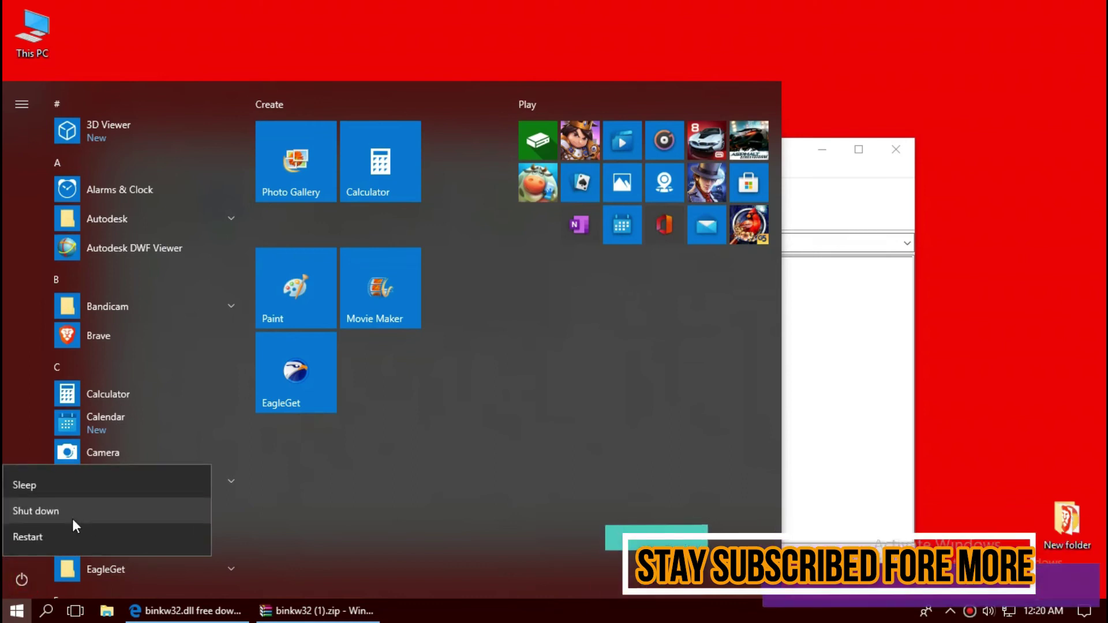